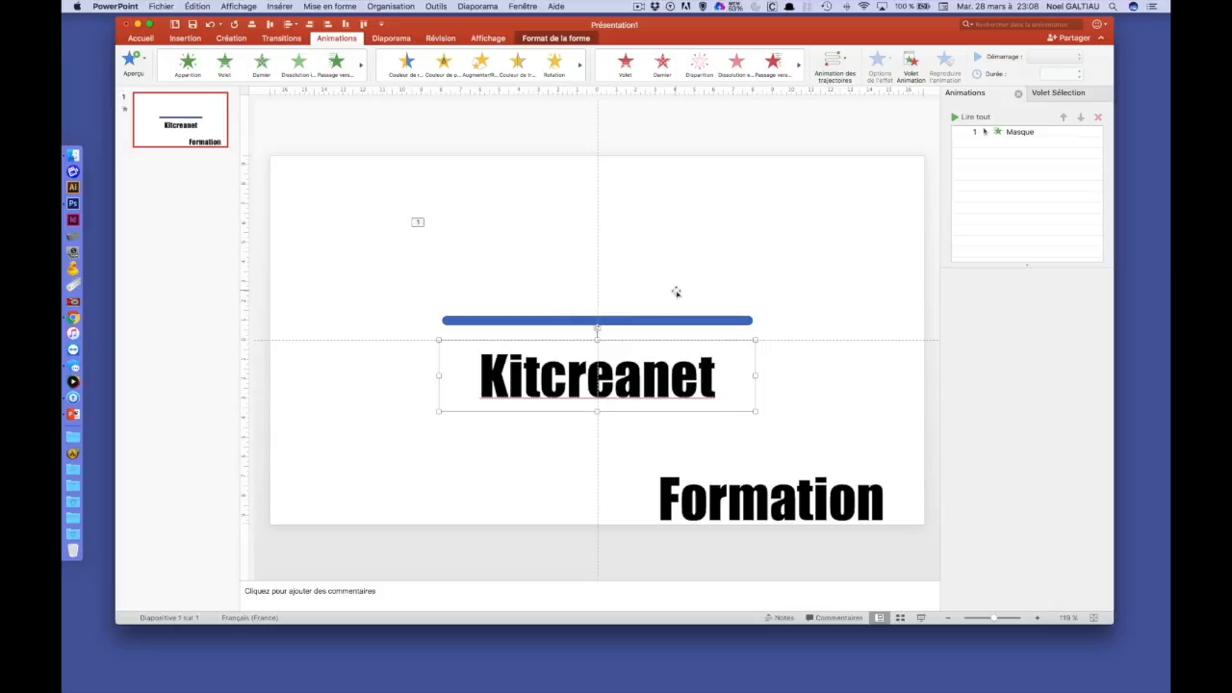
Add a downward straight-line (Trait) motion path to the mask group containing the blue bar.
{"action": "left_click", "coordinate": [810, 304]}
{"action": "left_click", "coordinate": [700, 295]}
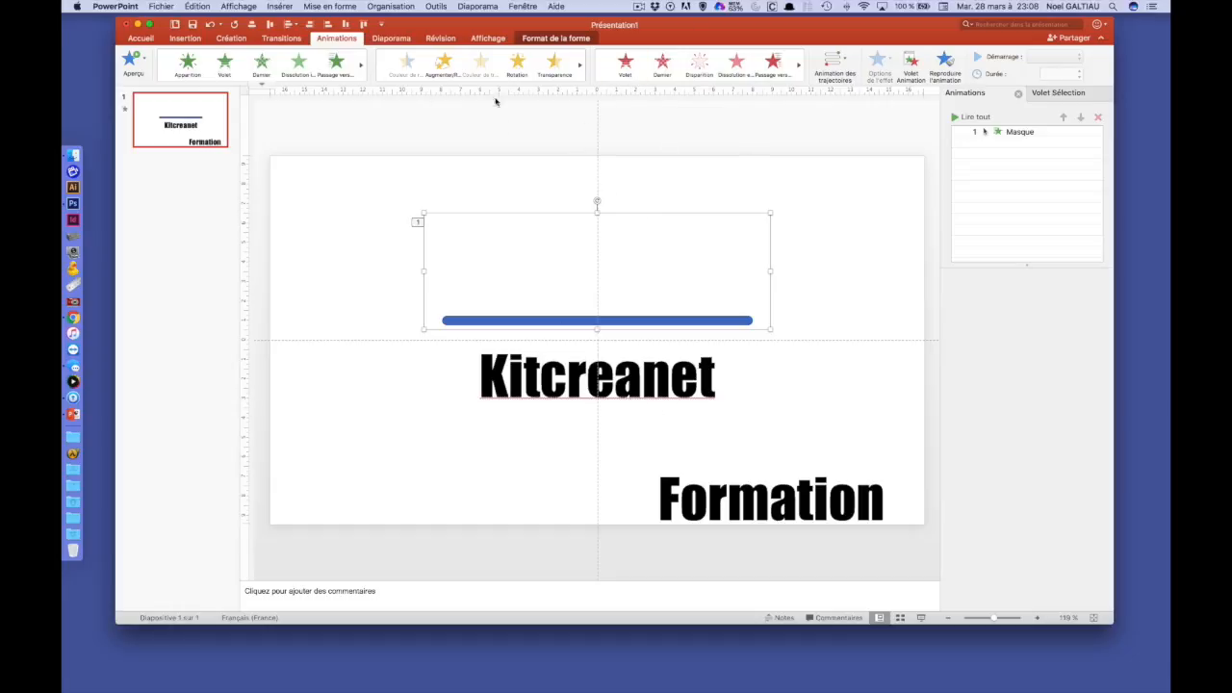
{"action": "left_click", "coordinate": [847, 60]}
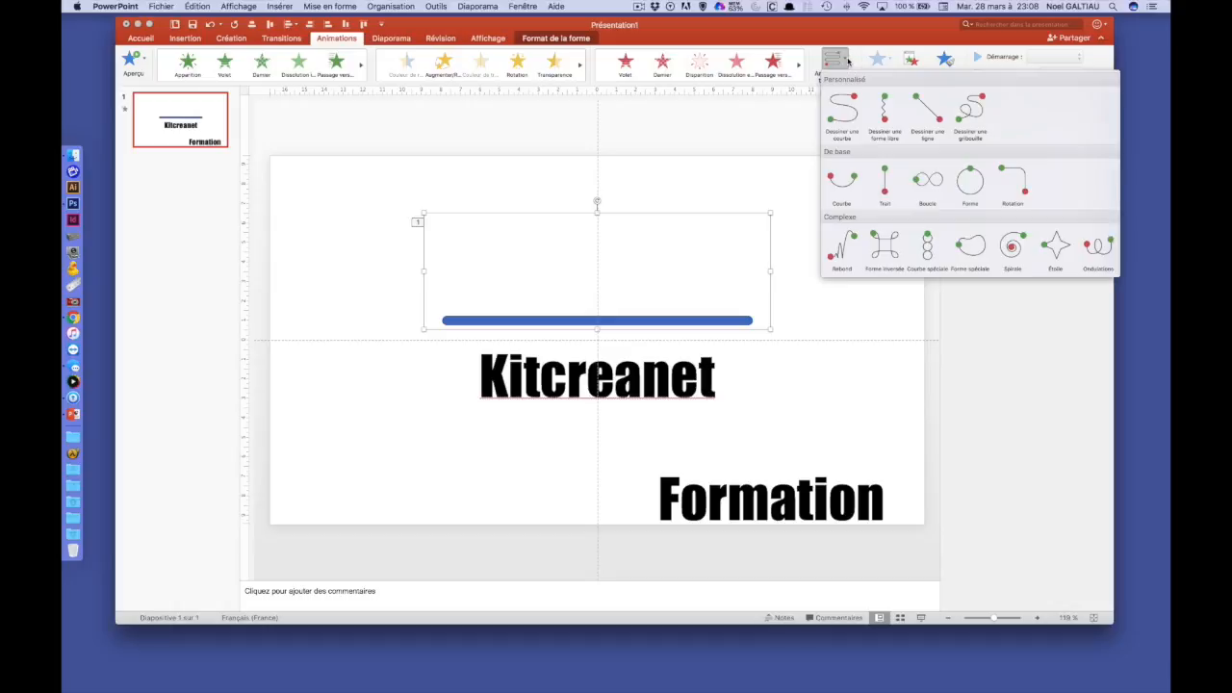
{"action": "left_click", "coordinate": [885, 189]}
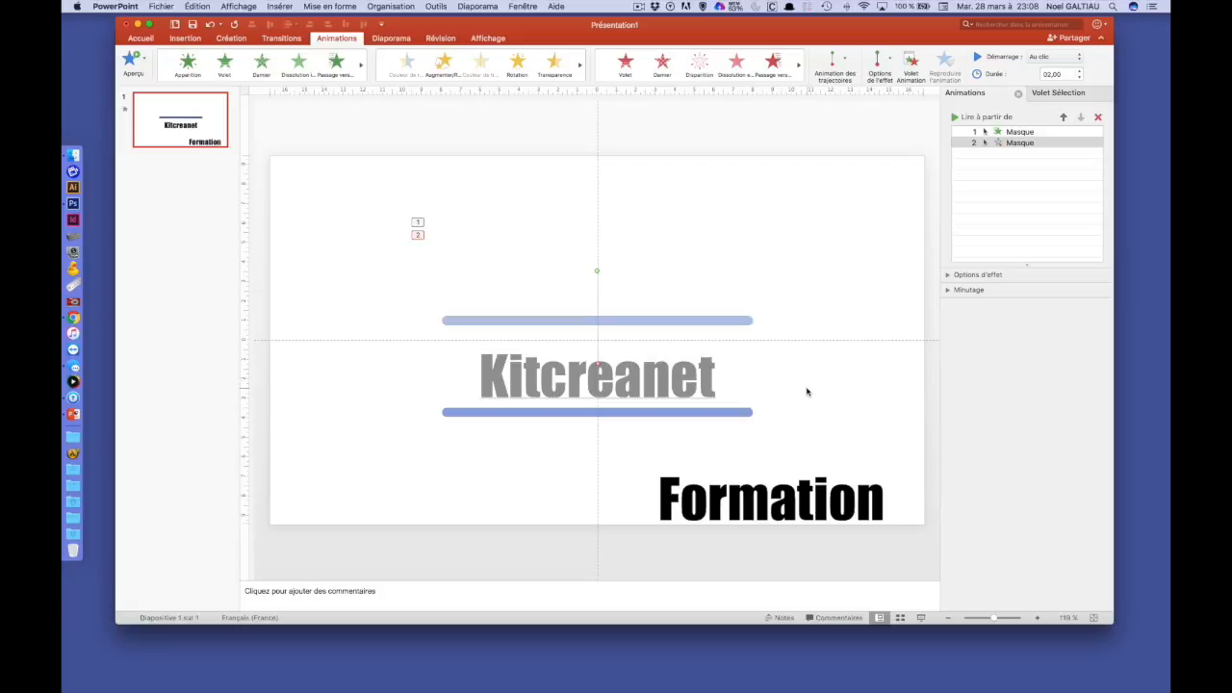
{"action": "left_click", "coordinate": [833, 280]}
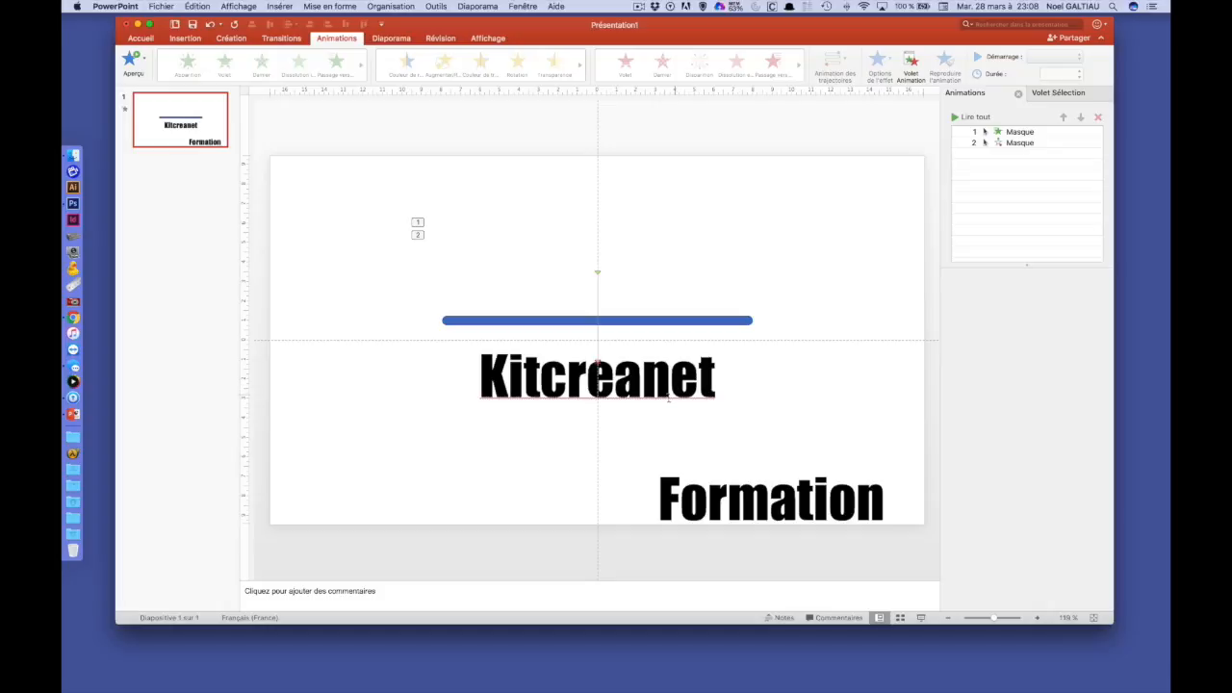
Apply the Disparition exit effect to the "Kitcreanet" text box.
{"action": "left_click", "coordinate": [642, 384]}
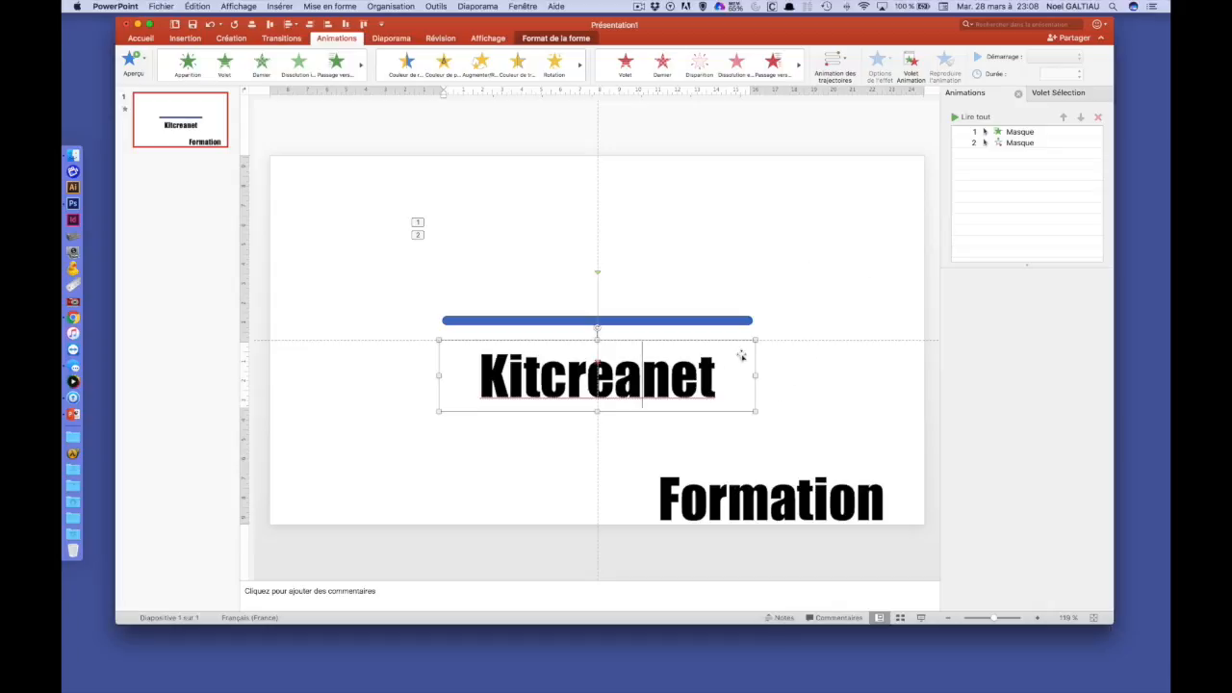
{"action": "left_click", "coordinate": [732, 412]}
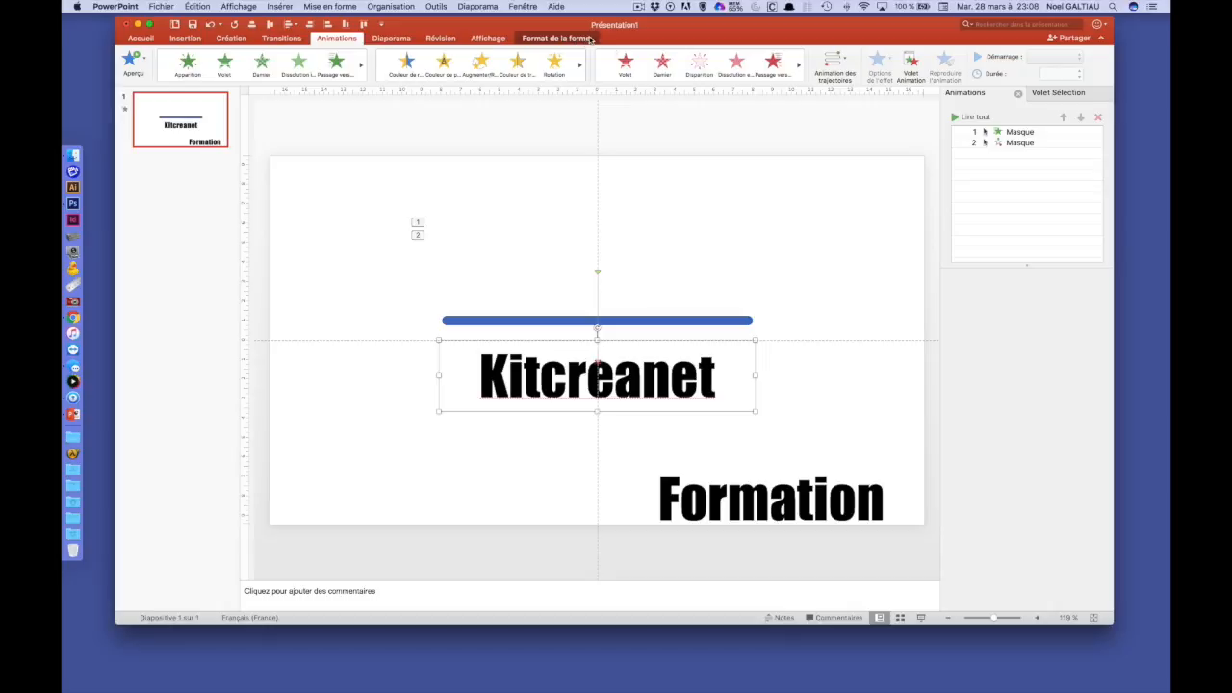
{"action": "left_click", "coordinate": [798, 67]}
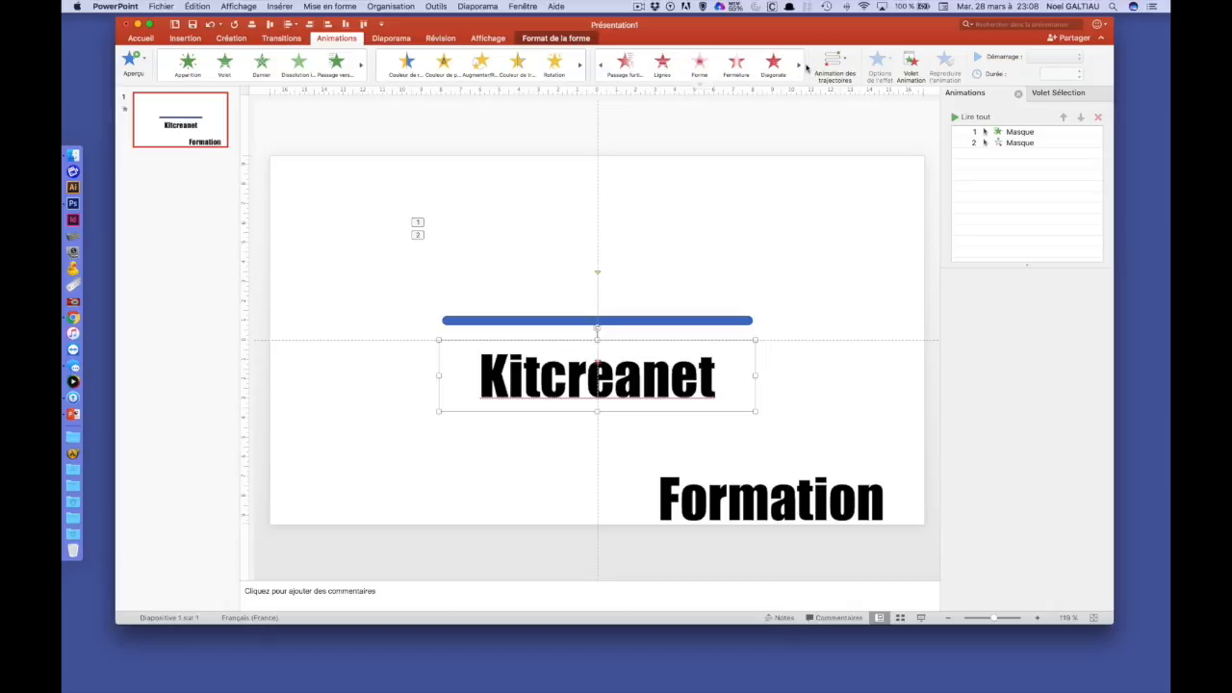
{"action": "left_click", "coordinate": [600, 65]}
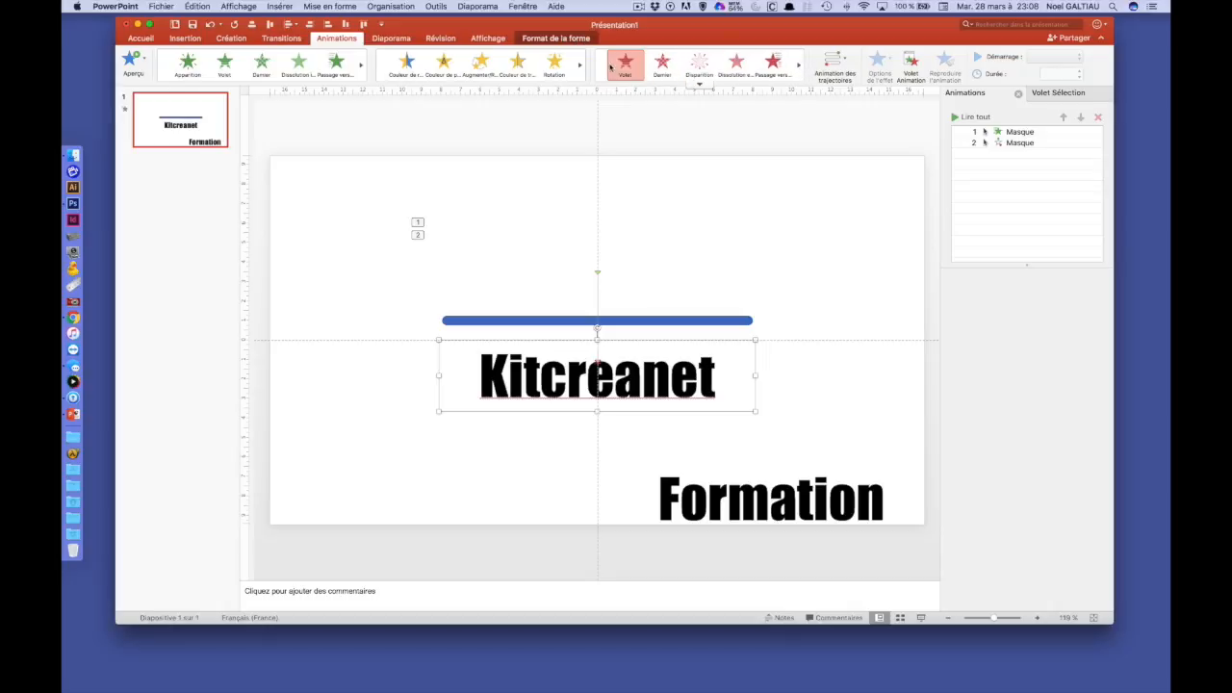
{"action": "left_click", "coordinate": [708, 67]}
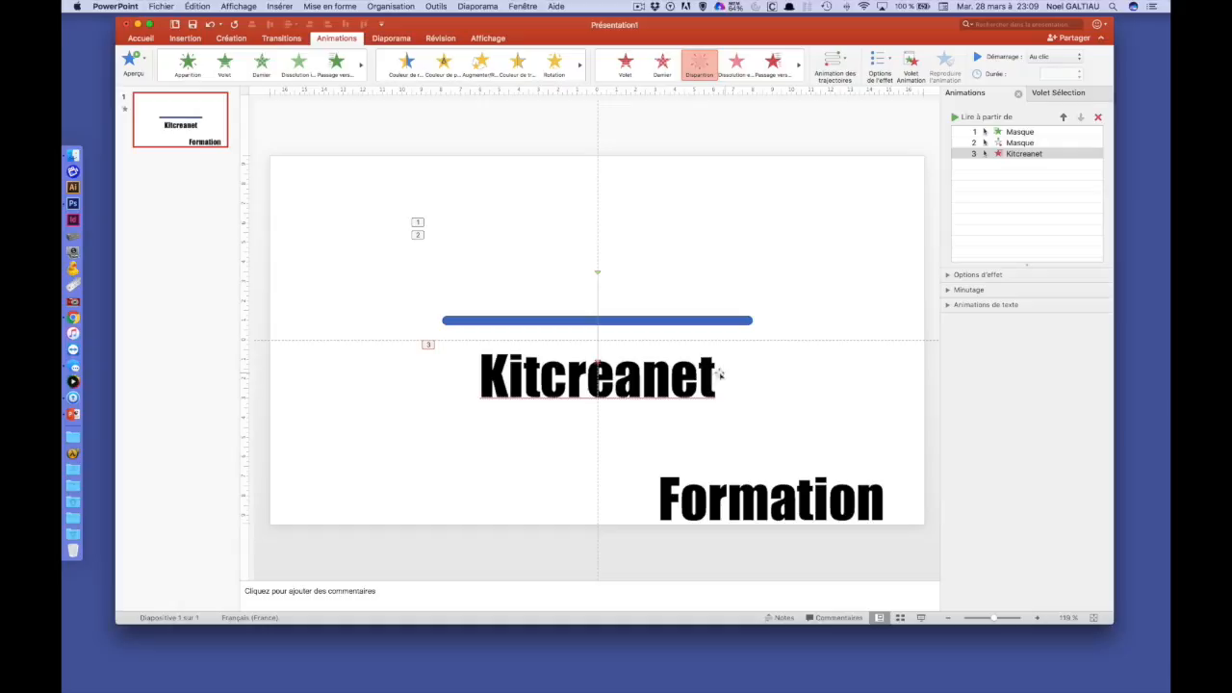
Play the slideshow to check the mask's movement and the disappearance of "Kitcreanet", and return to editing.
{"action": "left_click", "coordinate": [922, 617]}
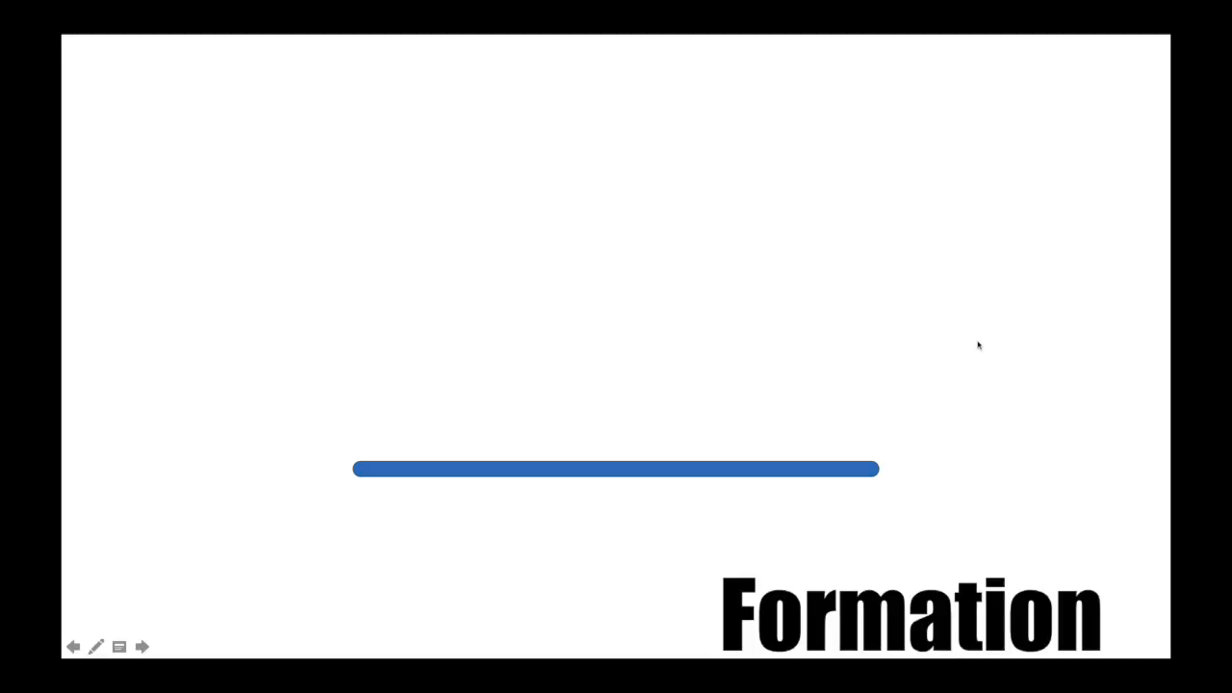
{"action": "left_click", "coordinate": [996, 346]}
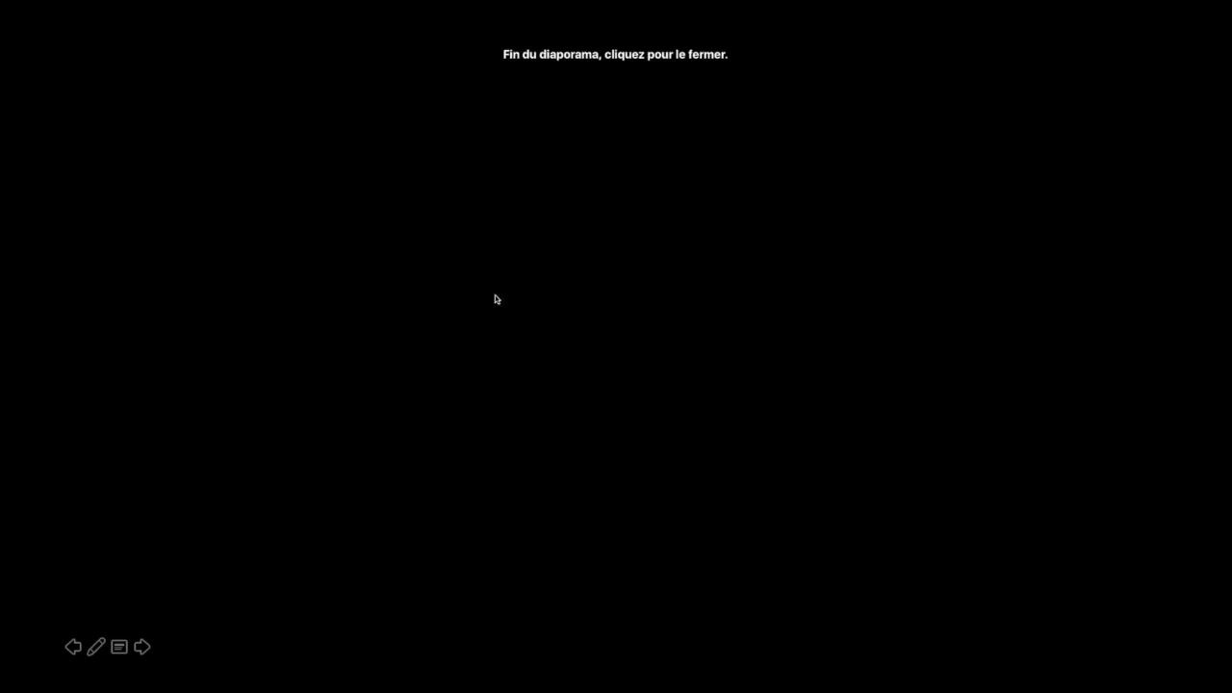
{"action": "left_click", "coordinate": [495, 295]}
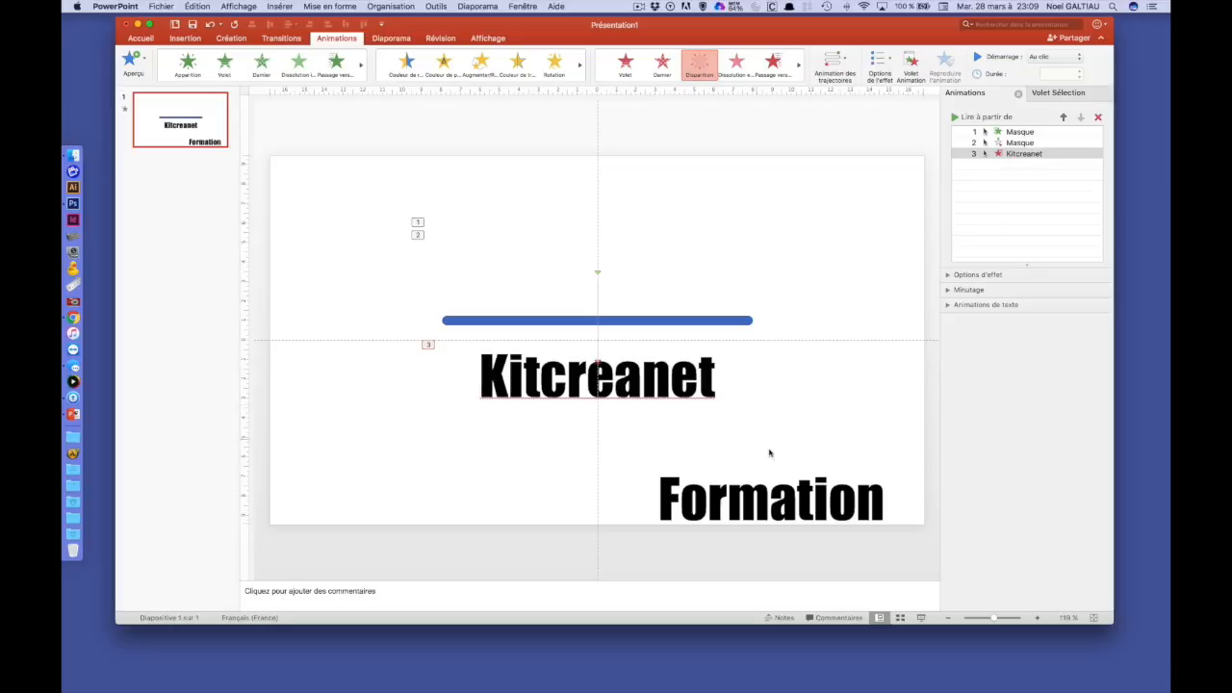
Apply the Apparition entrance effect to the "Formation" text box.
{"action": "left_click", "coordinate": [827, 495]}
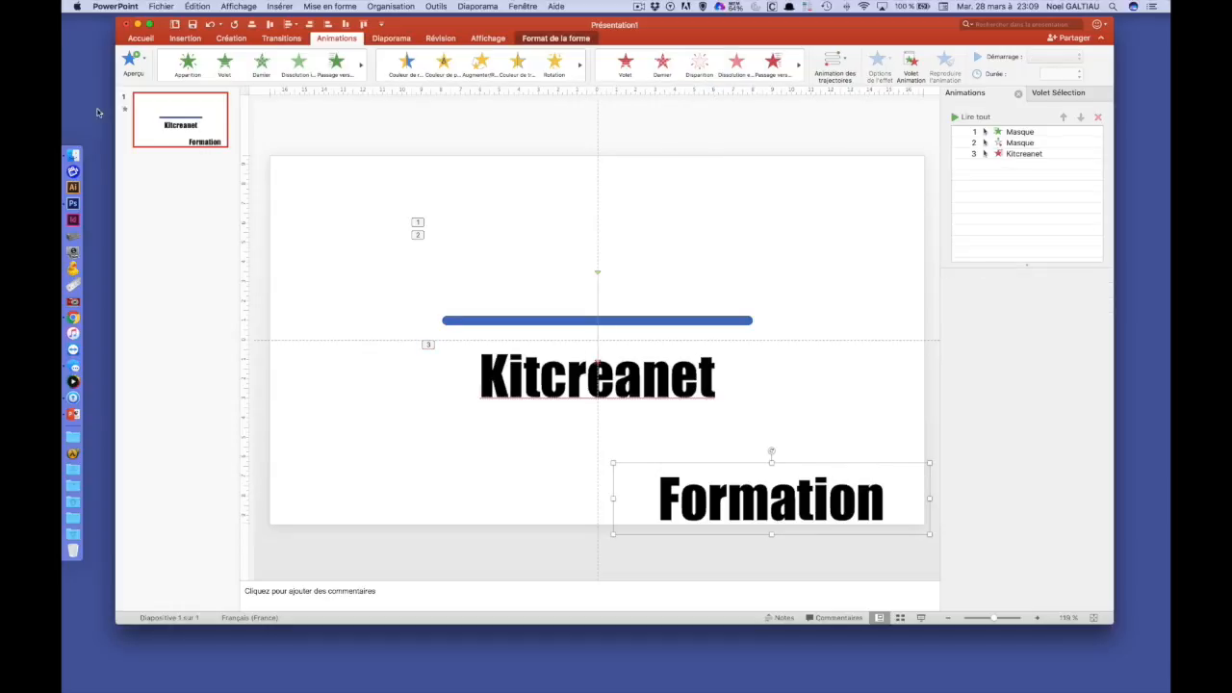
{"action": "left_click", "coordinate": [190, 64]}
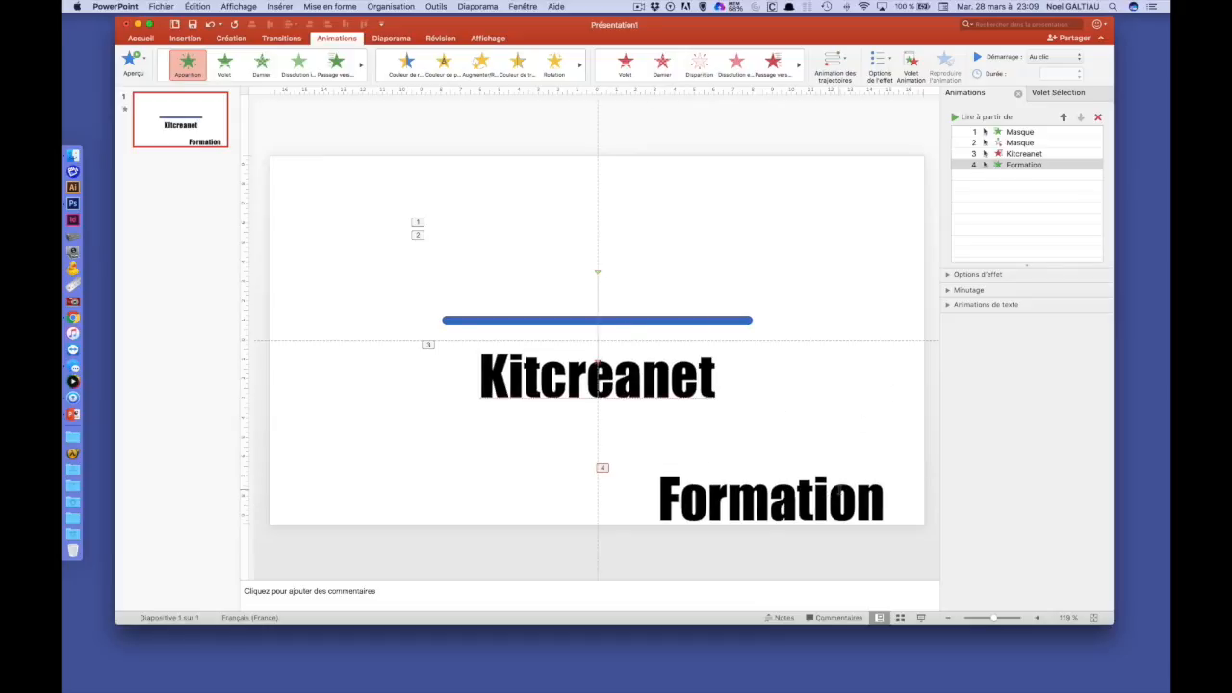
Move the "Formation" text box to just beneath "Kitcreanet", offset slightly to its right.
{"action": "left_click", "coordinate": [860, 462]}
{"action": "left_click_drag", "start_coordinate": [860, 462], "coordinate": [677, 404]}
{"action": "key", "text": "Right"}
{"action": "key", "text": "Right"}
{"action": "key", "text": "Right"}
{"action": "key", "text": "Right"}
{"action": "key", "text": "Right"}
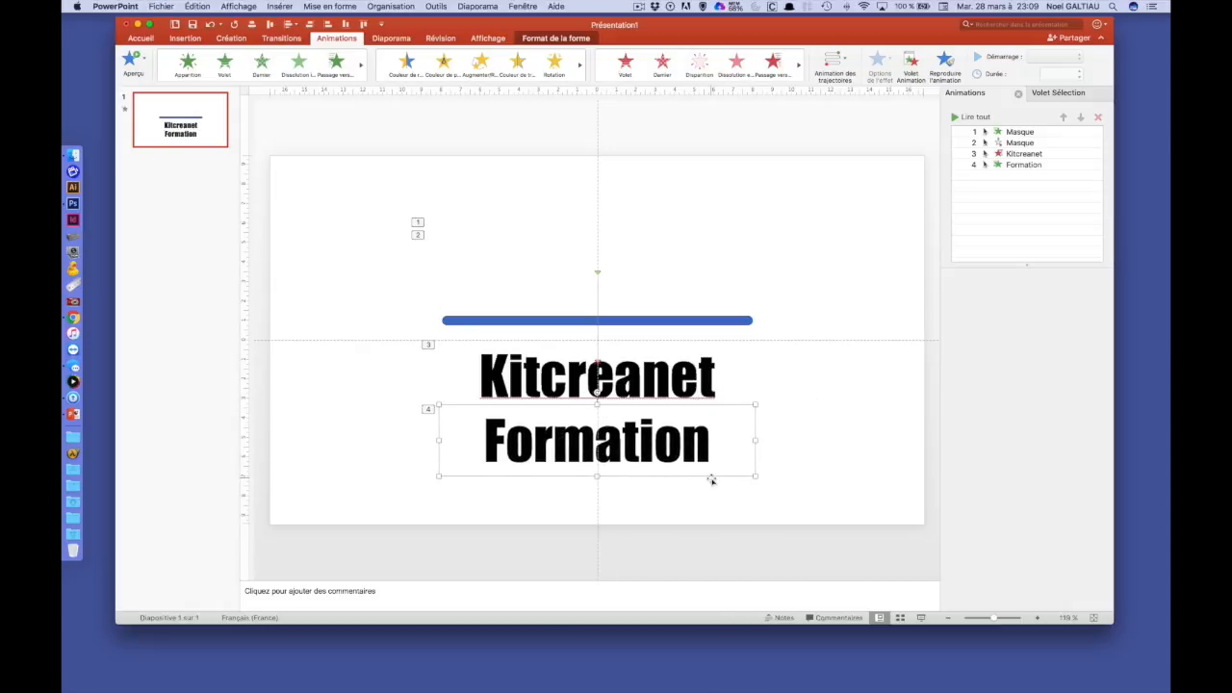
{"action": "left_click_drag", "start_coordinate": [692, 475], "coordinate": [819, 496]}
{"action": "left_click", "coordinate": [524, 381]}
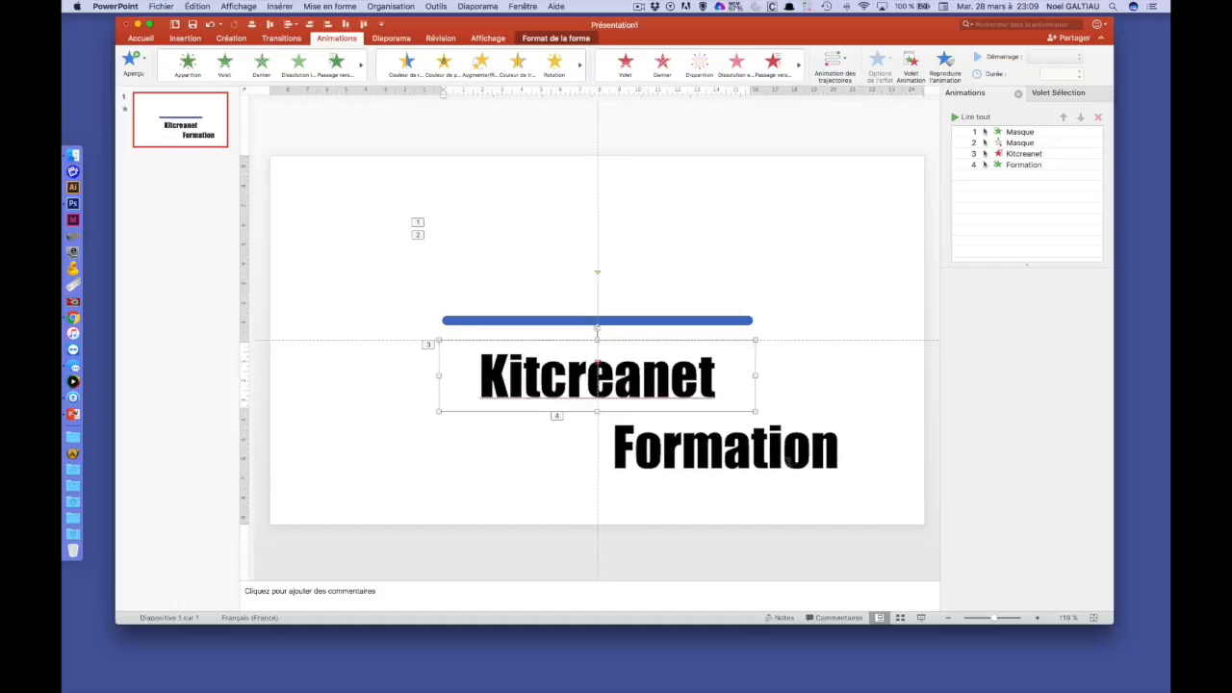
{"action": "left_click", "coordinate": [789, 461]}
{"action": "left_click_drag", "start_coordinate": [841, 412], "coordinate": [792, 426]}
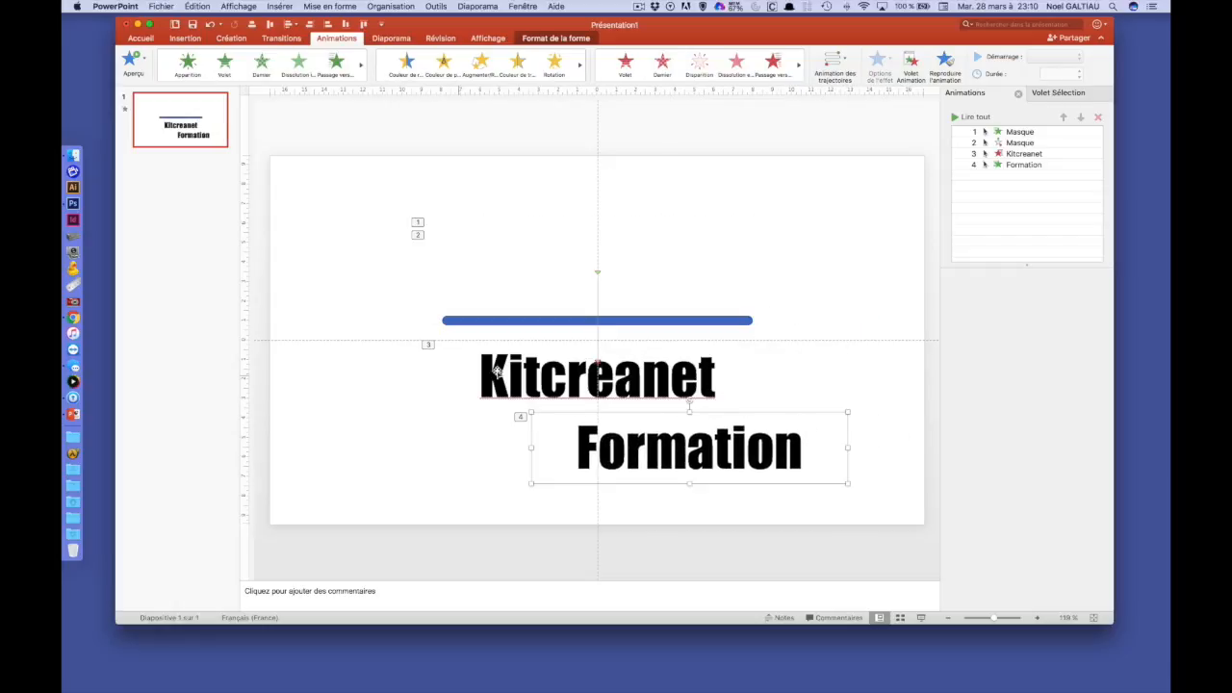
Superimpose the "Kitcreanet" and "Formation" text boxes by aligning them to each other's middle and centre.
{"action": "left_click", "coordinate": [627, 389], "text": "shift"}
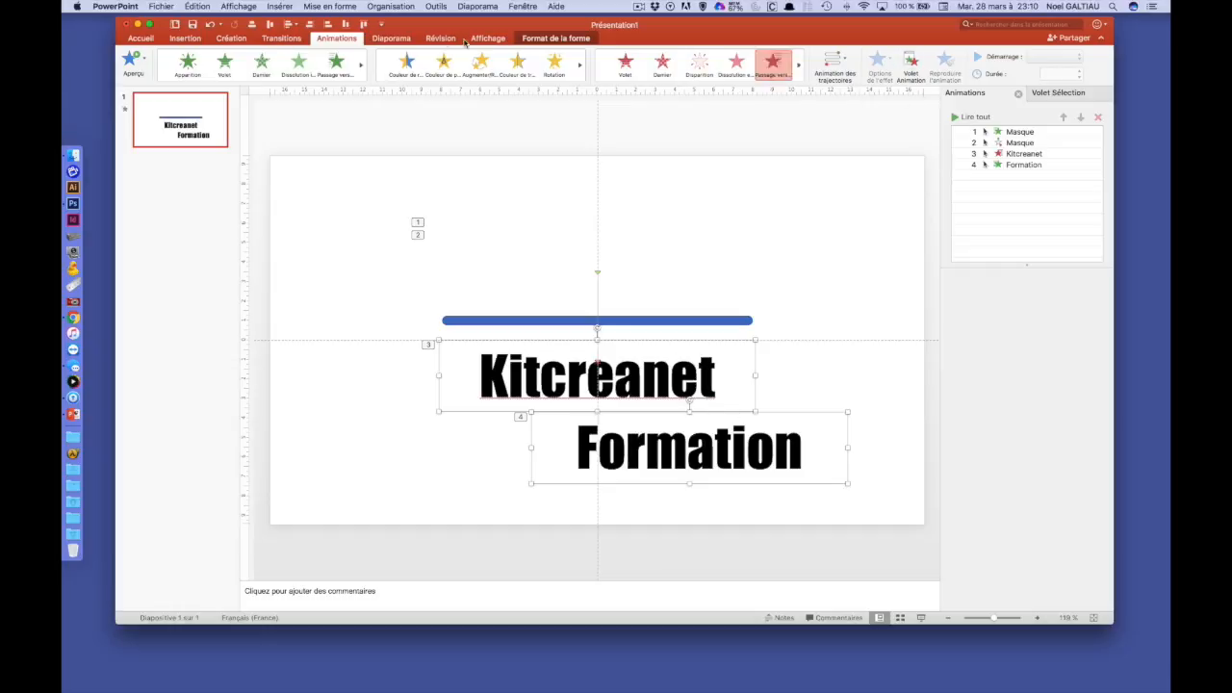
{"action": "left_click", "coordinate": [141, 38]}
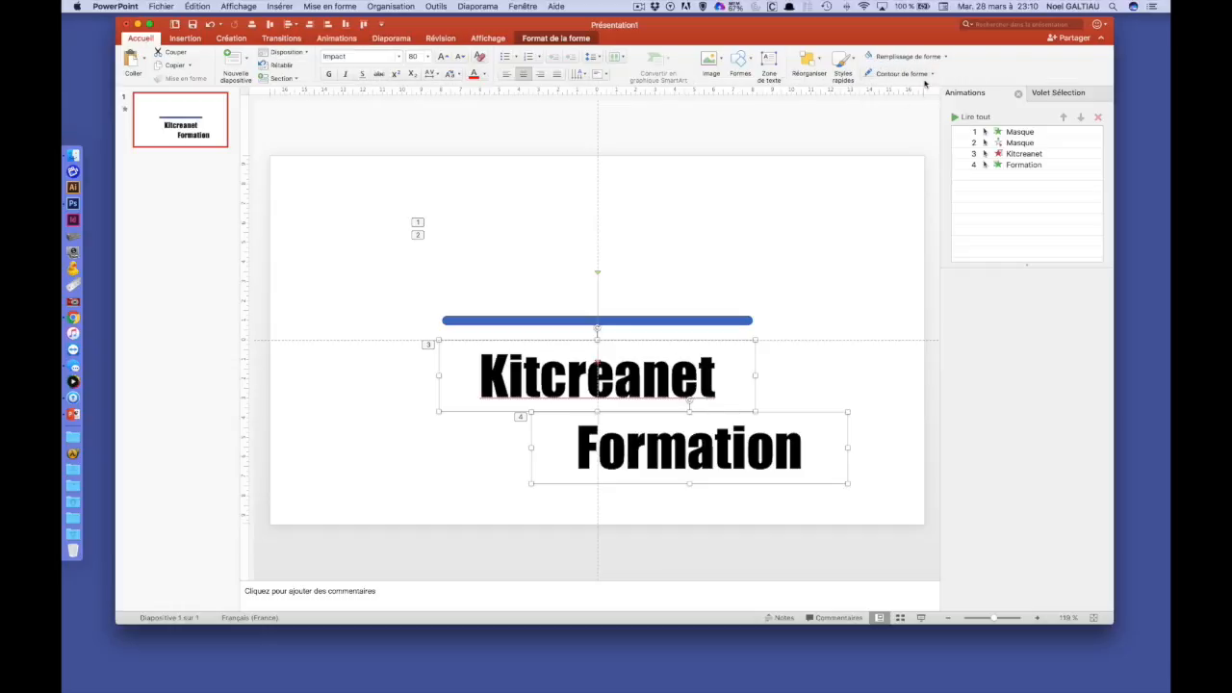
{"action": "left_click", "coordinate": [813, 61]}
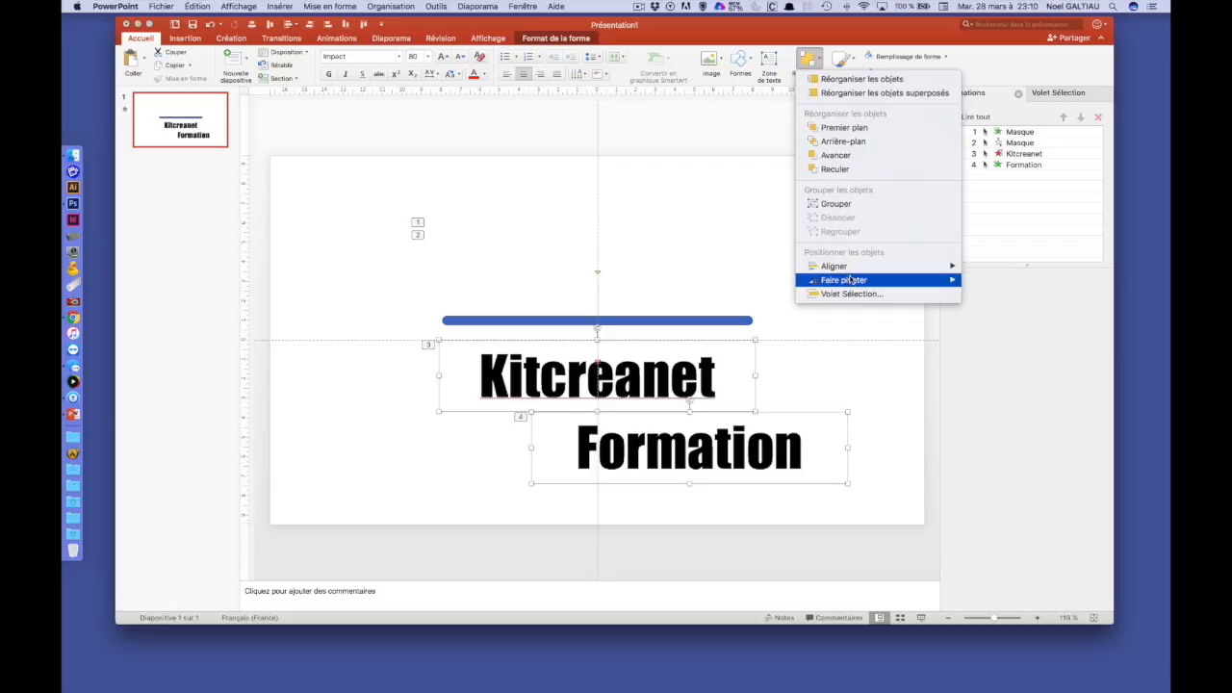
{"action": "mouse_move", "coordinate": [851, 268]}
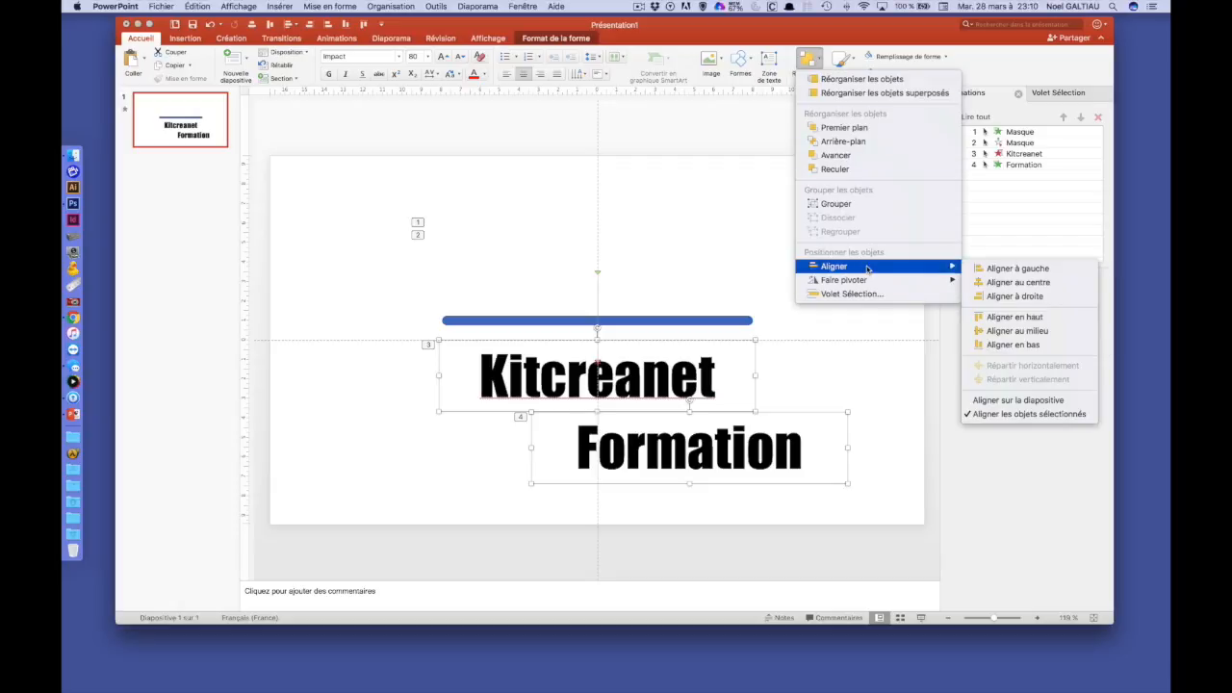
{"action": "left_click", "coordinate": [1021, 333]}
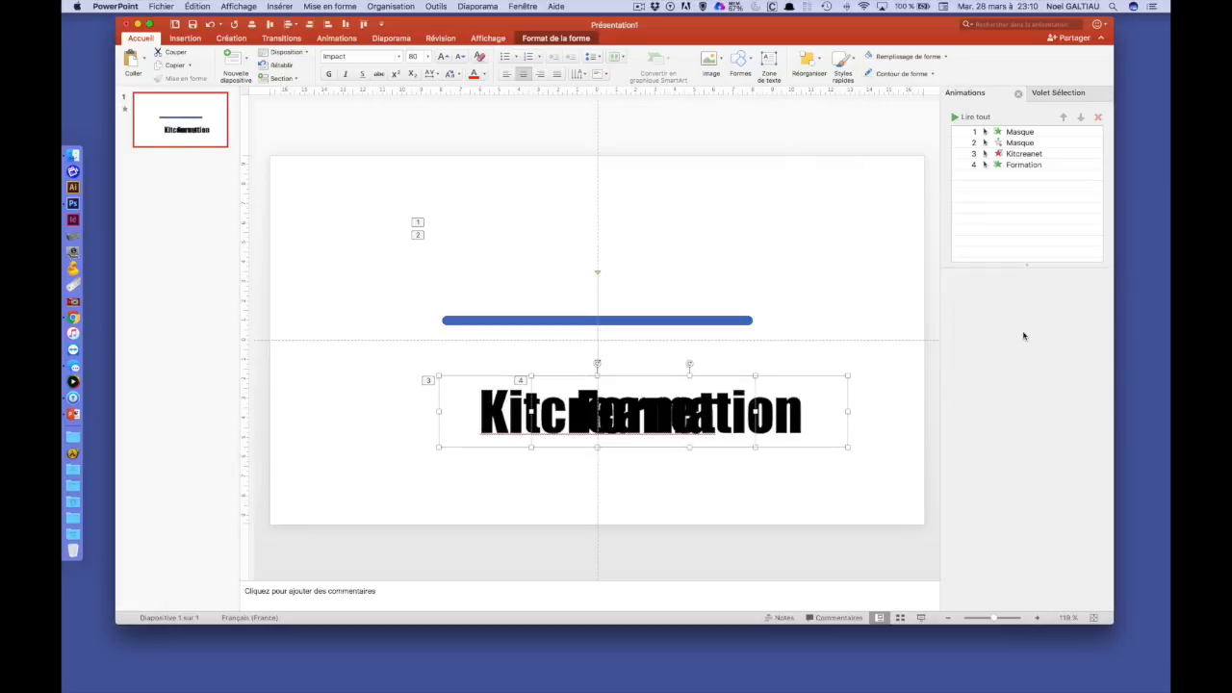
{"action": "left_click", "coordinate": [820, 67]}
{"action": "mouse_move", "coordinate": [857, 268]}
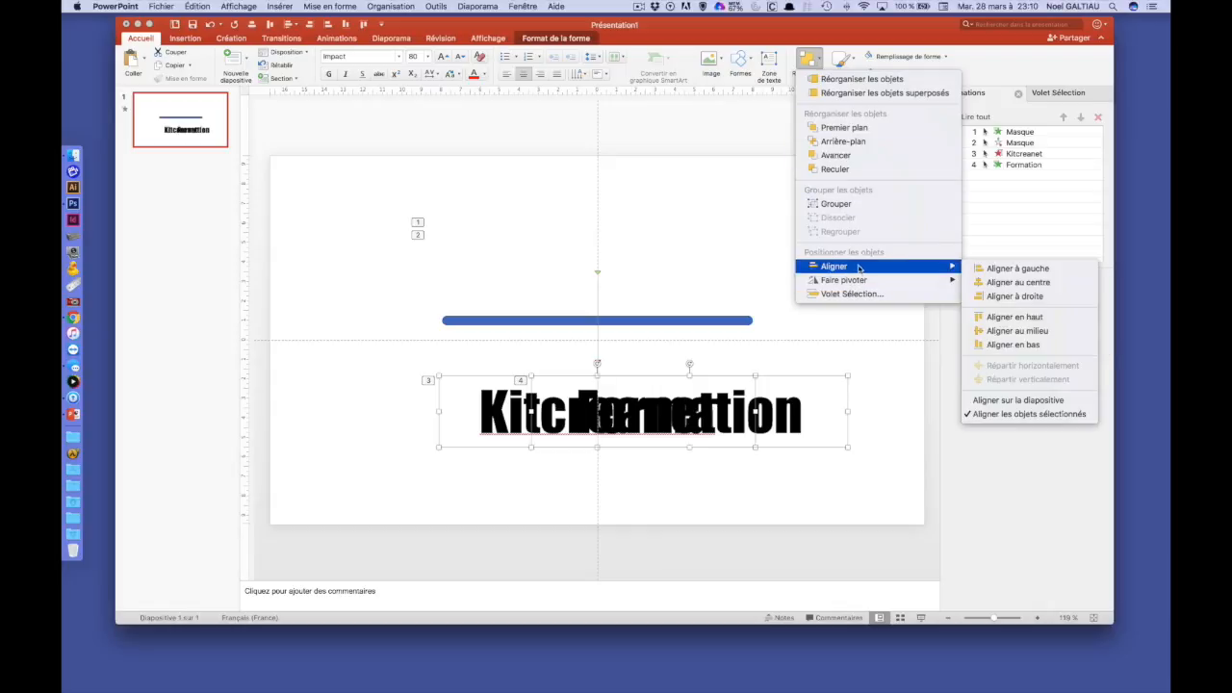
{"action": "left_click", "coordinate": [1028, 285]}
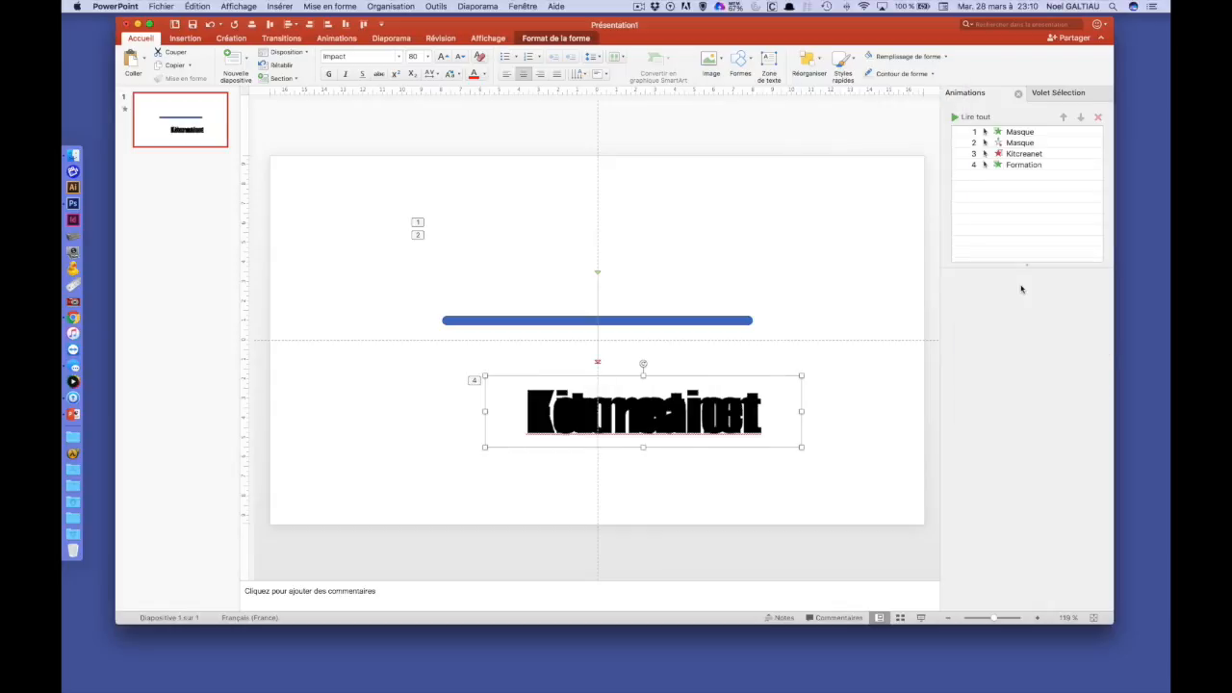
Move the two superimposed text boxes together to just below the blue bar, centred horizontally on the slide.
{"action": "left_click_drag", "start_coordinate": [759, 447], "coordinate": [715, 434]}
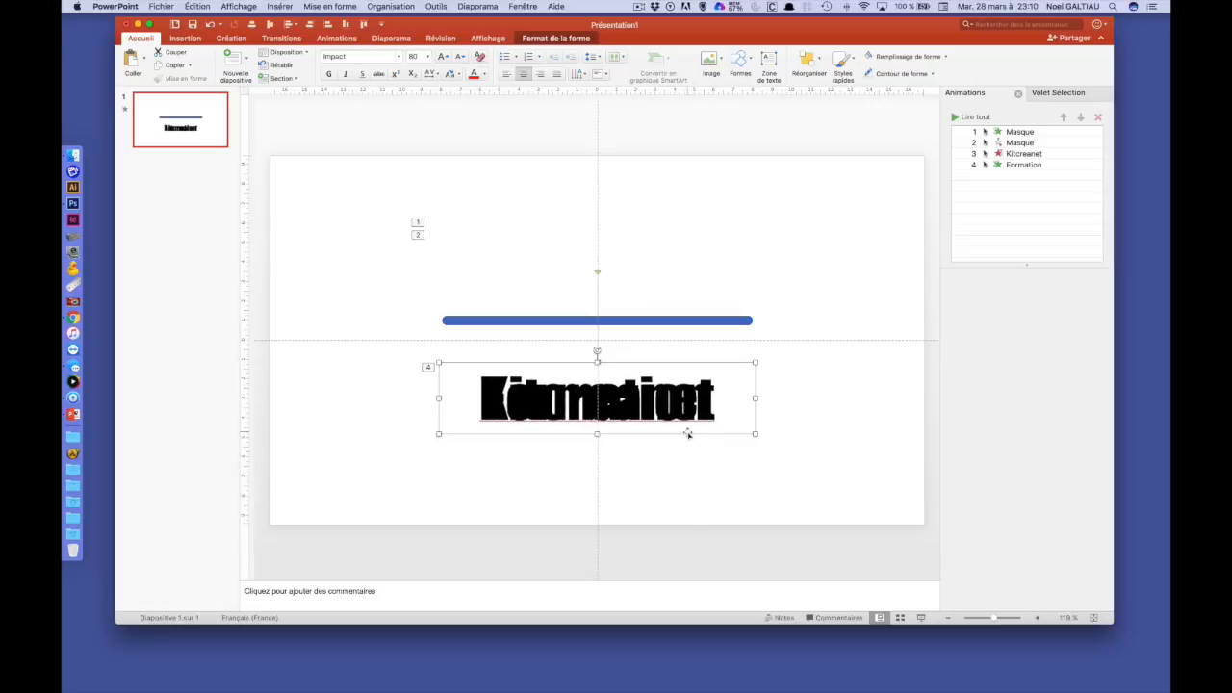
{"action": "key", "text": "Up"}
{"action": "key", "text": "Up"}
{"action": "key", "text": "Up"}
{"action": "key", "text": "Up"}
{"action": "key", "text": "Up"}
{"action": "key", "text": "Up"}
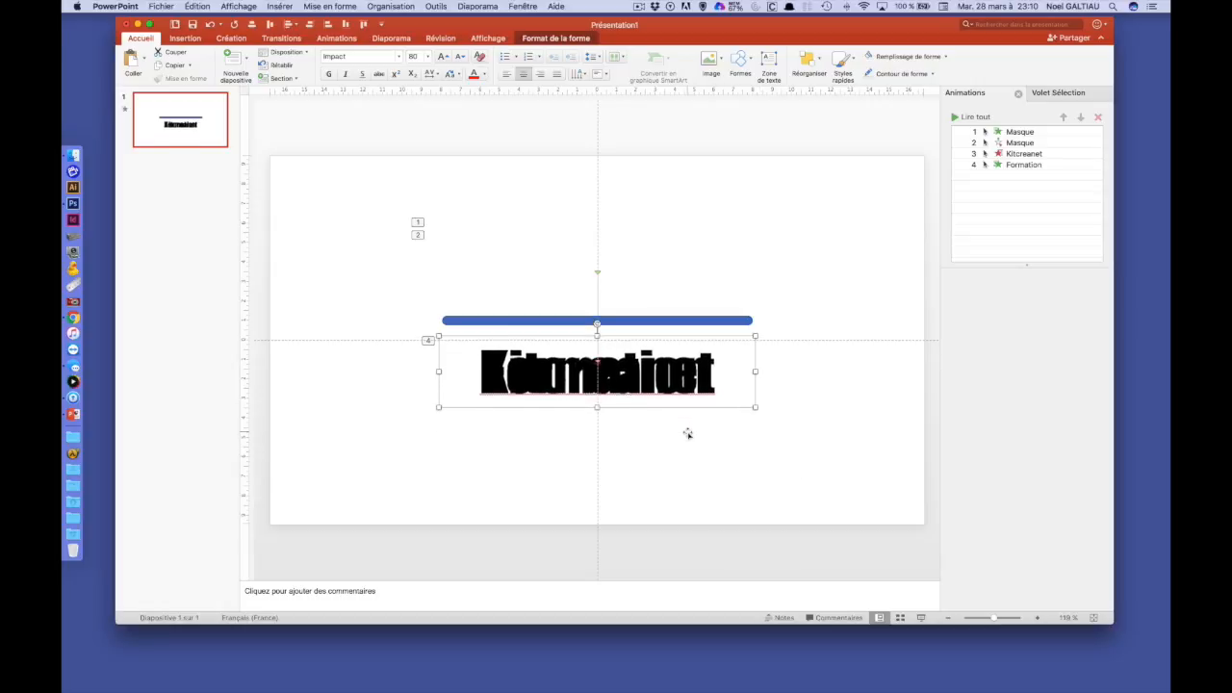
{"action": "key", "text": "Down"}
{"action": "key", "text": "Down"}
{"action": "key", "text": "Down"}
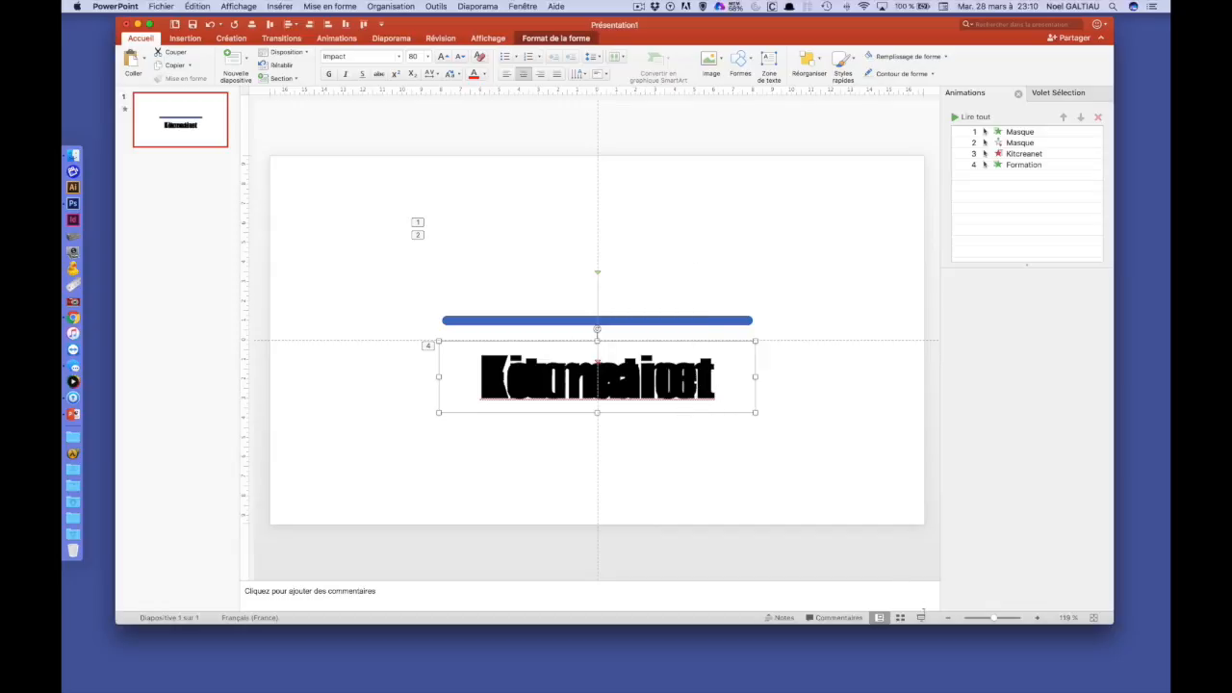
Play the slideshow to check the switch between the superimposed texts behind the mask, and return to editing.
{"action": "left_click", "coordinate": [921, 617]}
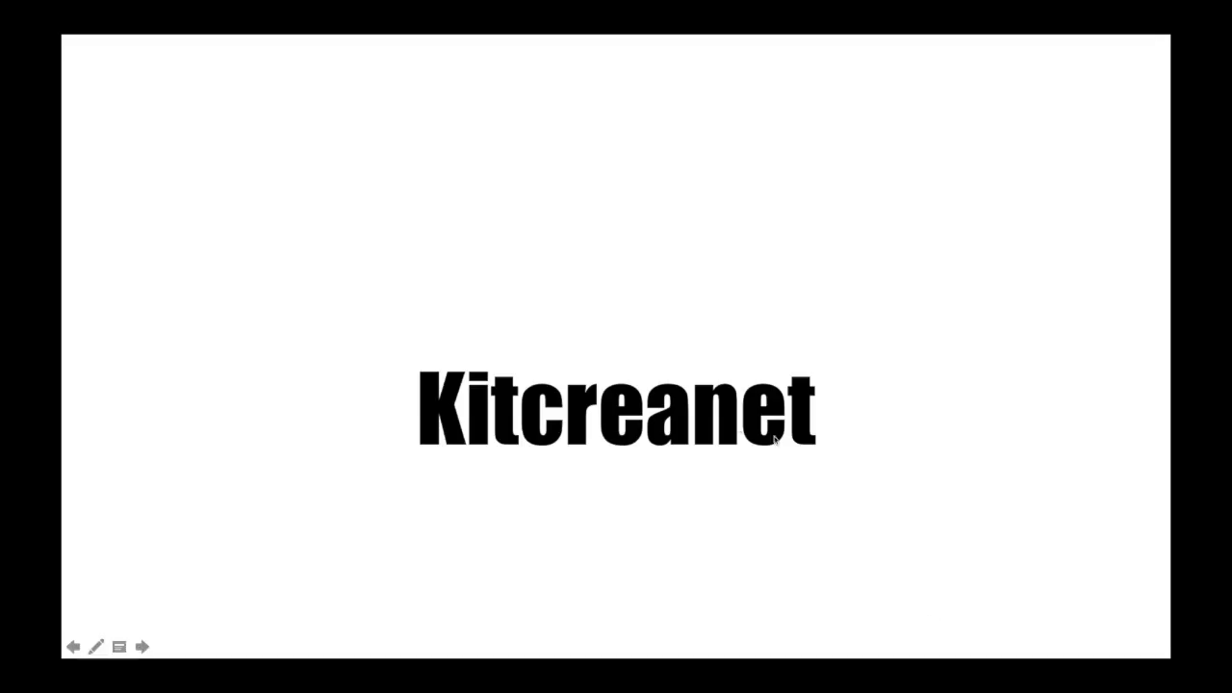
{"action": "left_click", "coordinate": [957, 370]}
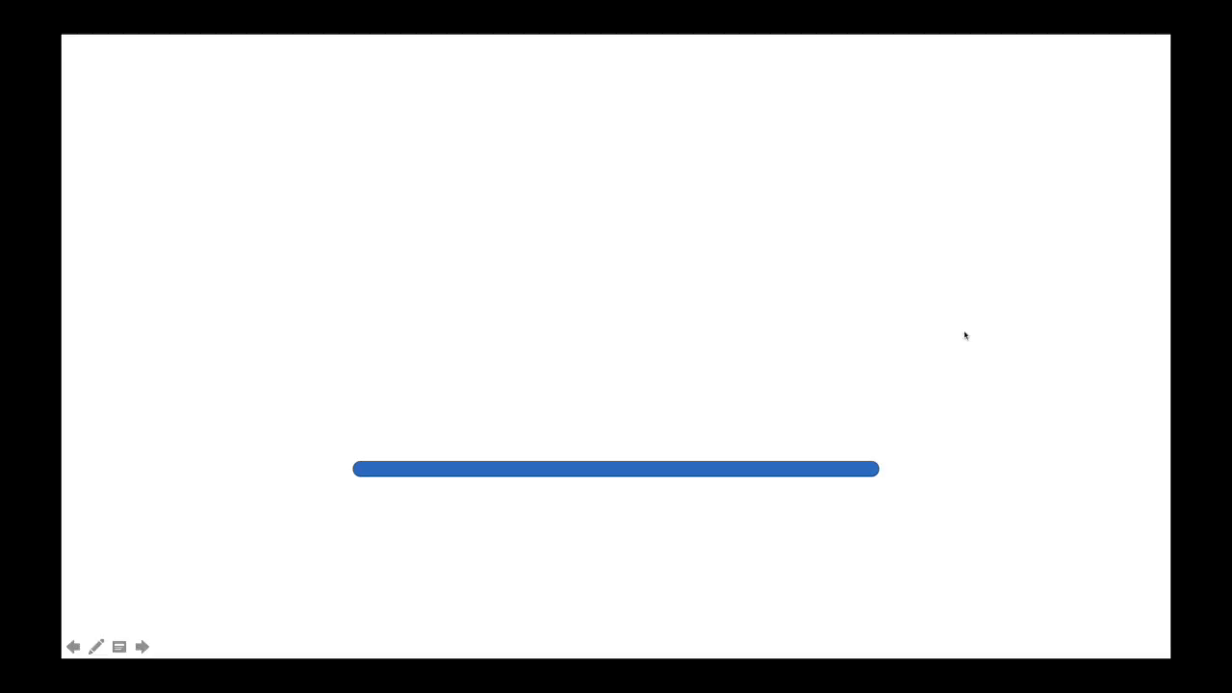
{"action": "left_click", "coordinate": [962, 379]}
{"action": "left_click", "coordinate": [409, 234]}
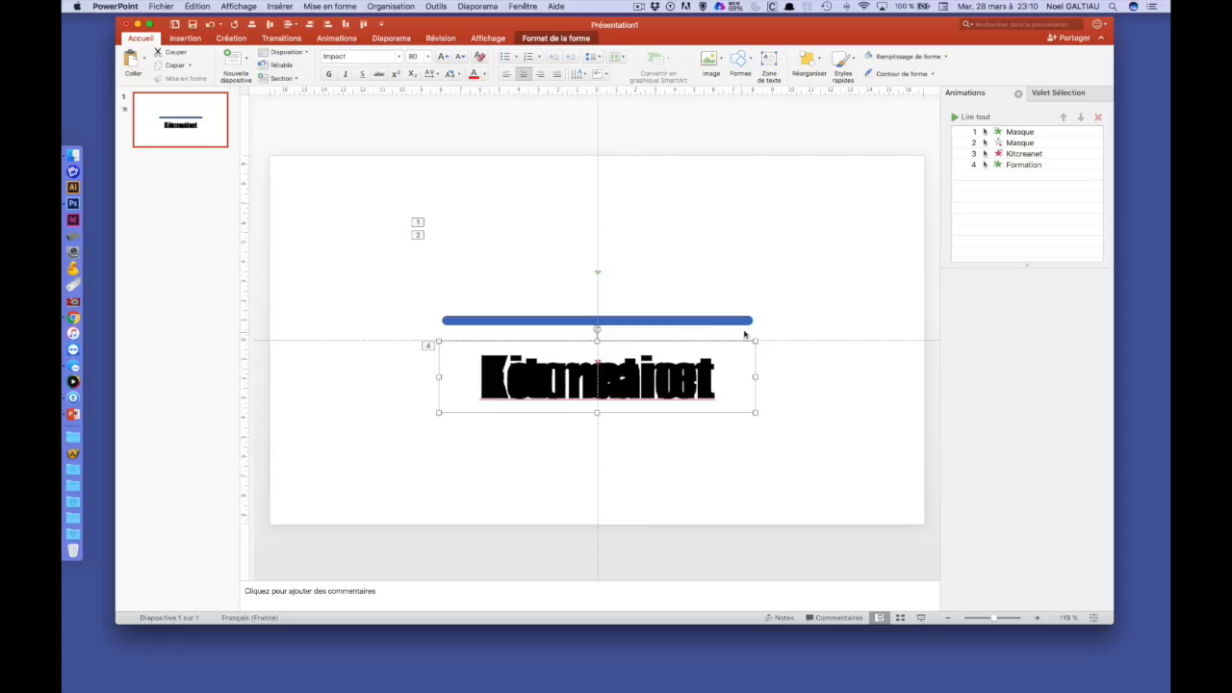
Add a second Trait motion path to the mask group with direction Haut, running from the downward path's end back to the mask's initial position.
{"action": "left_click", "coordinate": [735, 321]}
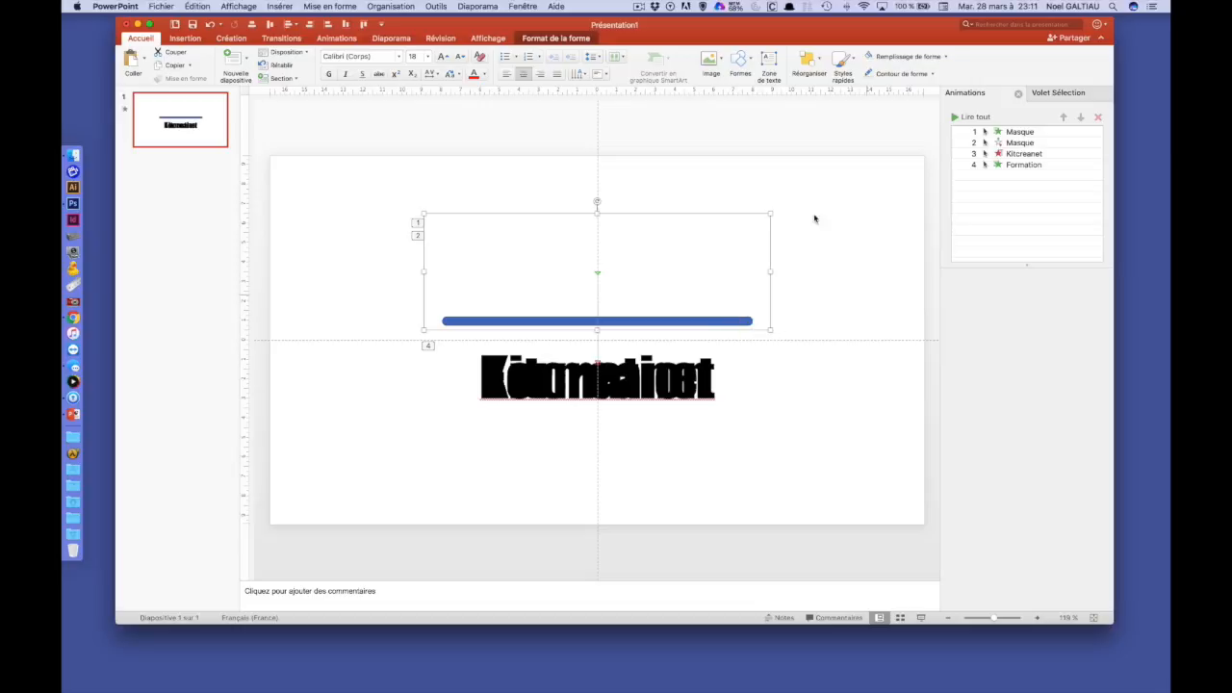
{"action": "left_click", "coordinate": [346, 39]}
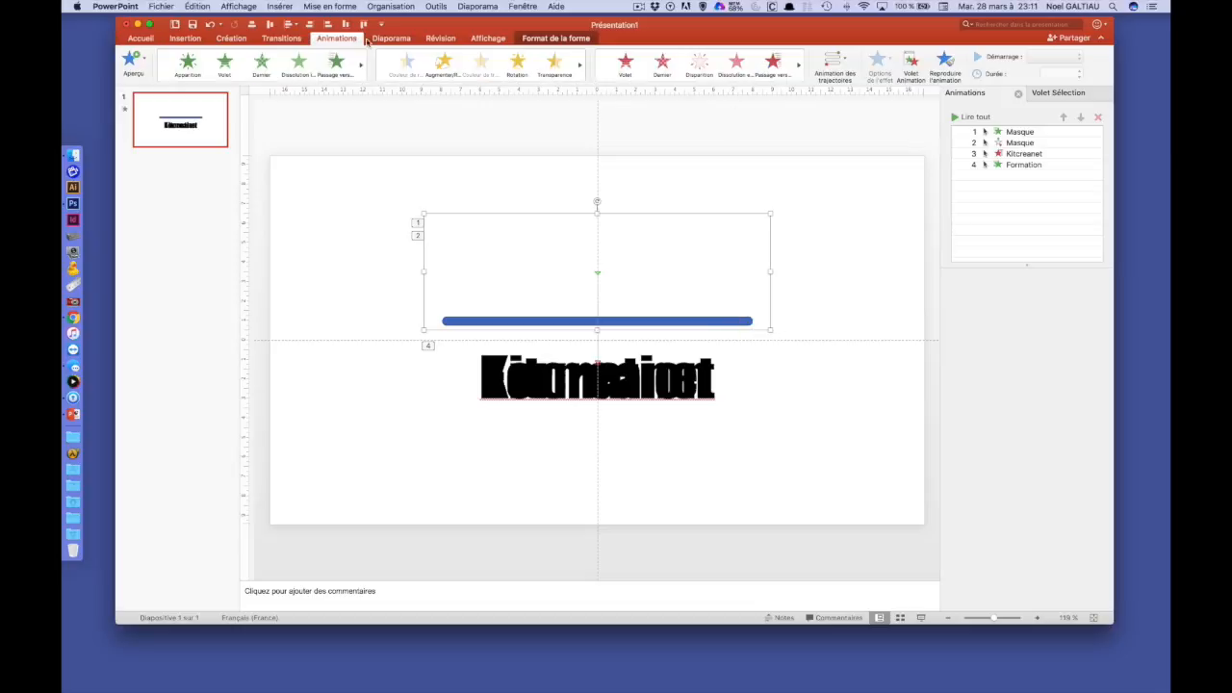
{"action": "left_click", "coordinate": [833, 62]}
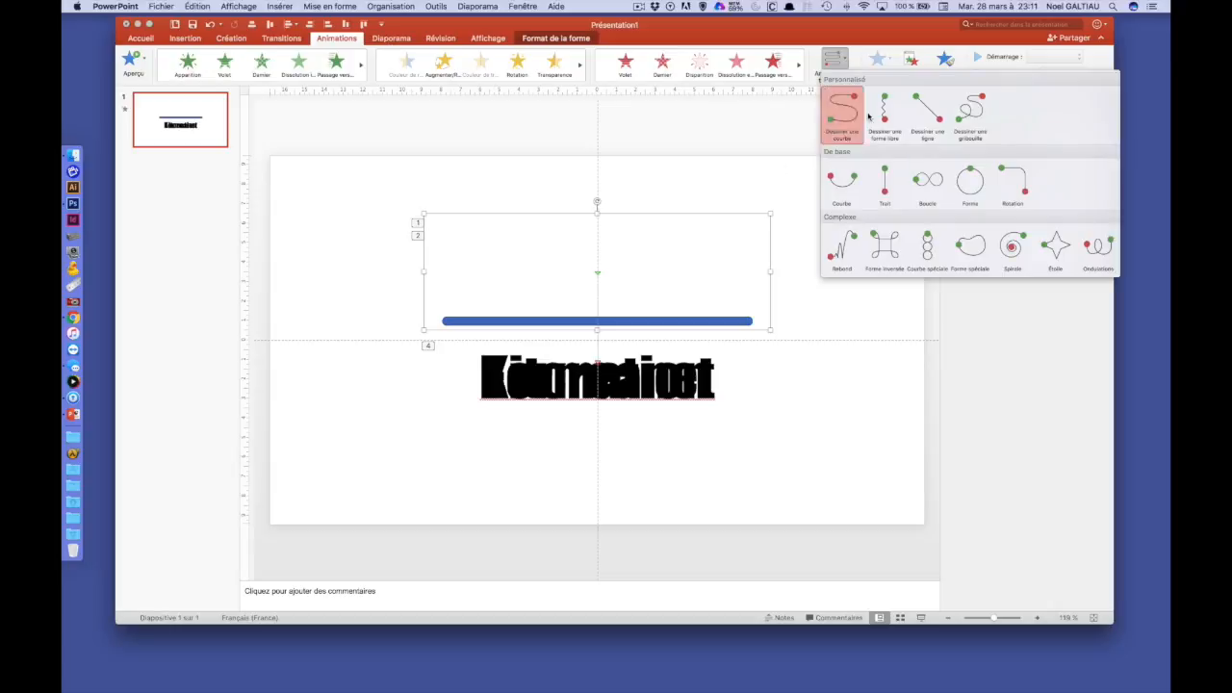
{"action": "left_click", "coordinate": [890, 196]}
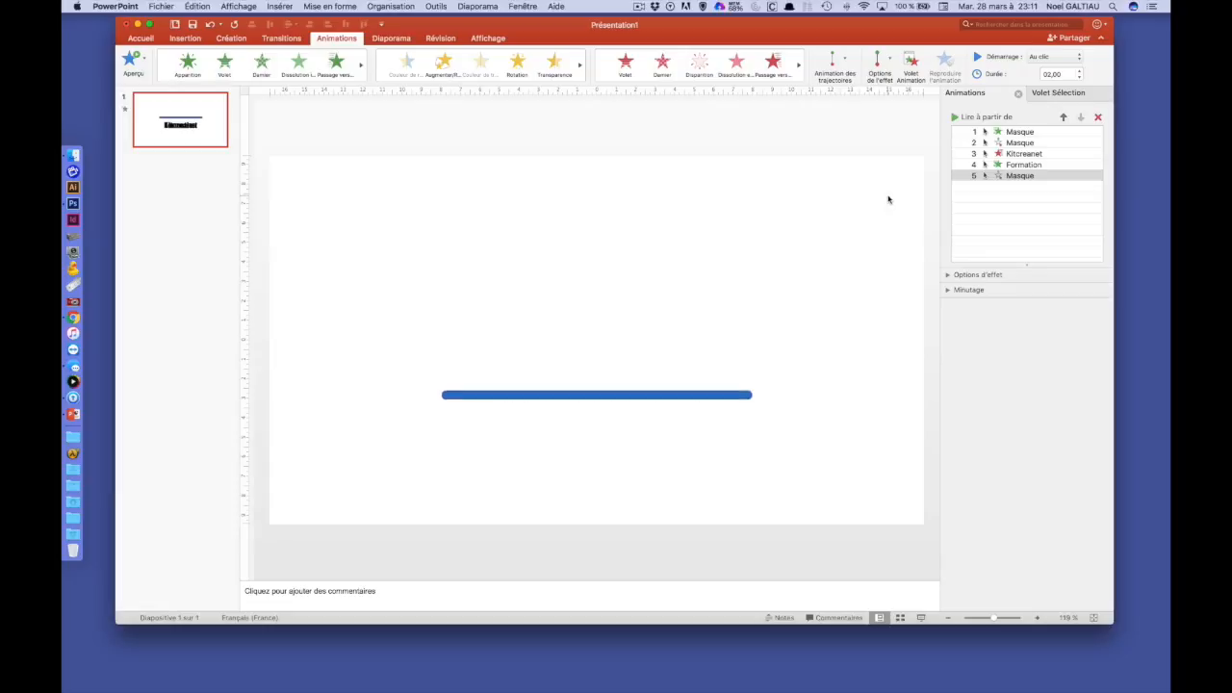
{"action": "left_click", "coordinate": [892, 64]}
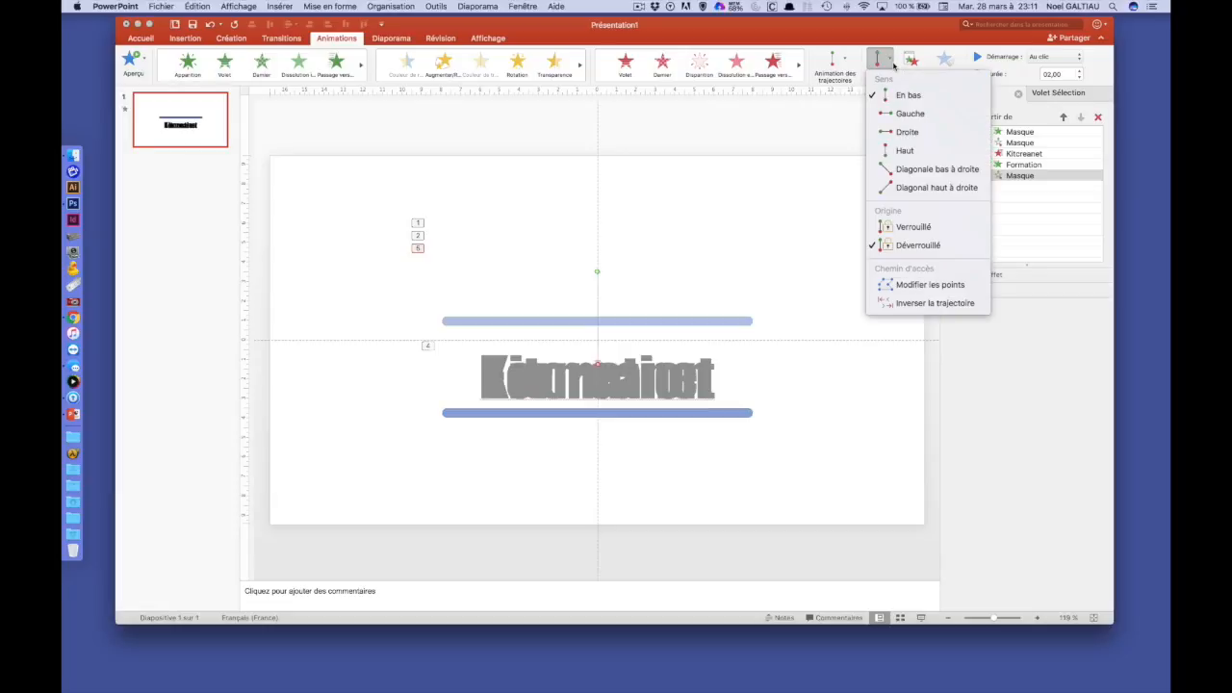
{"action": "left_click", "coordinate": [906, 152]}
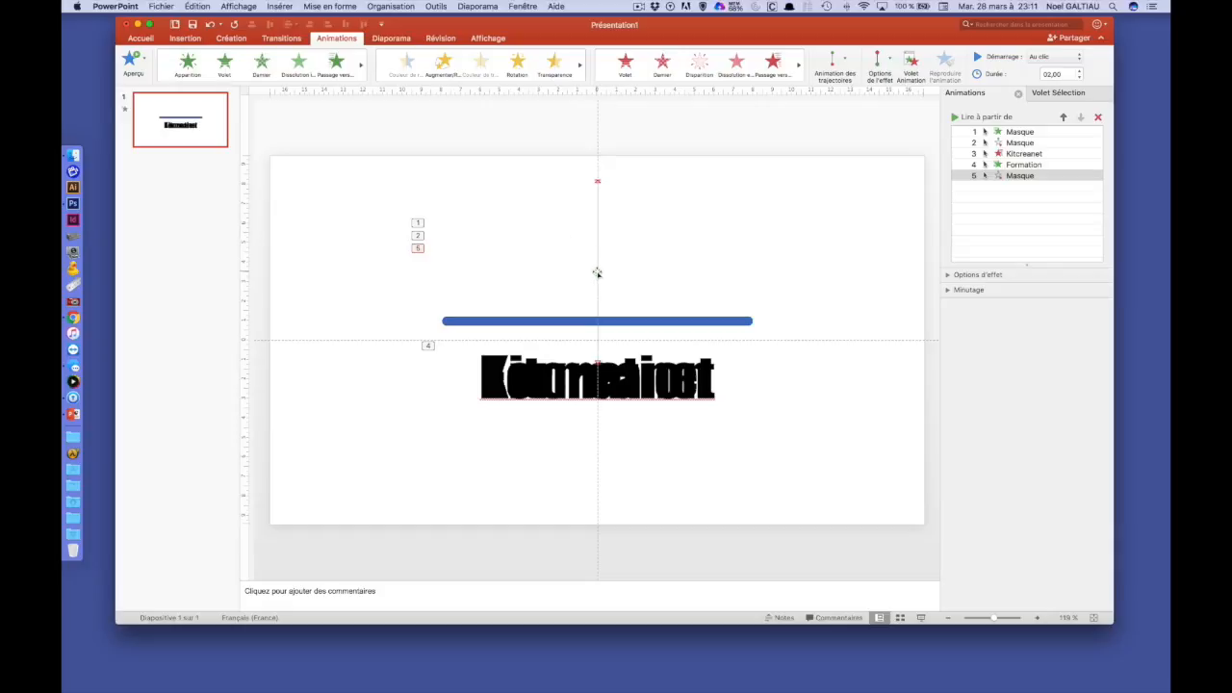
{"action": "left_click_drag", "start_coordinate": [595, 272], "coordinate": [598, 309]}
{"action": "left_click_drag", "start_coordinate": [600, 346], "coordinate": [598, 362]}
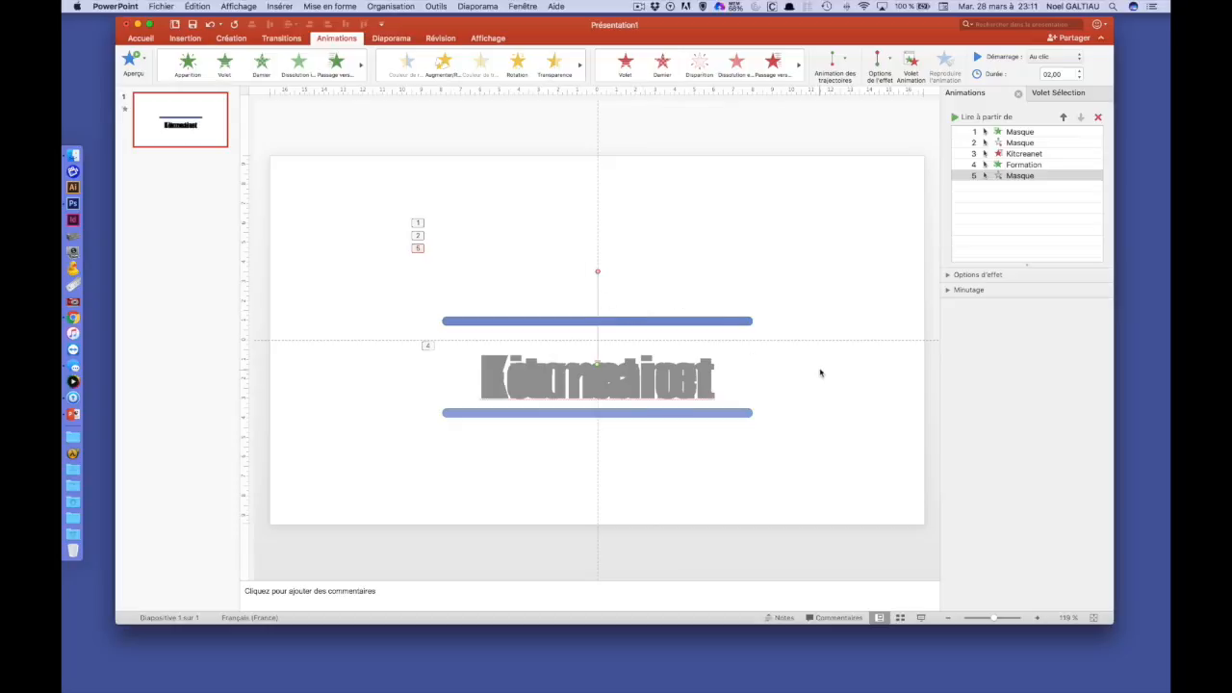
Play the slideshow to check the full mask animation from the first text to the second.
{"action": "left_click", "coordinate": [921, 617]}
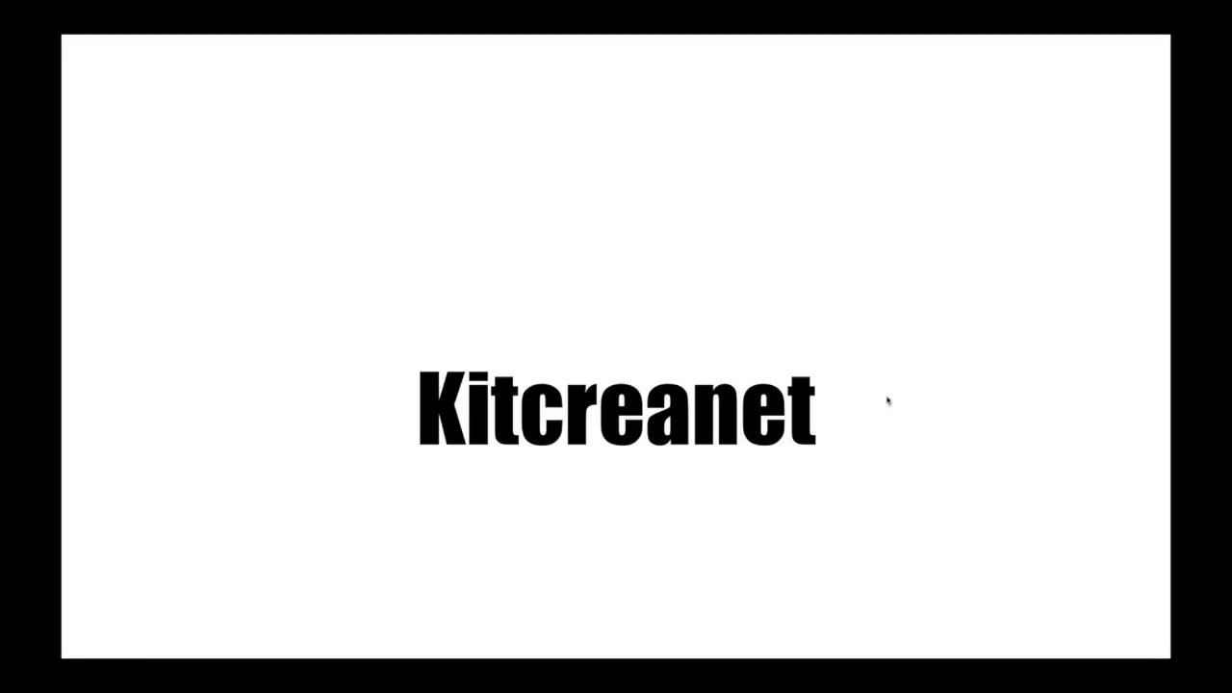